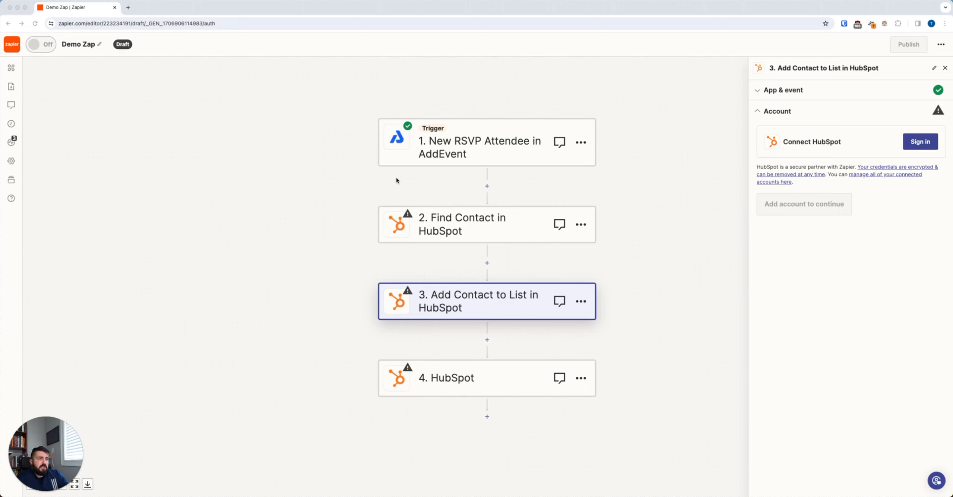
# Review the New RSVP Attendee trigger's event, account, calendar and status filters, and continue with the selected test record
pyautogui.click(485, 147)
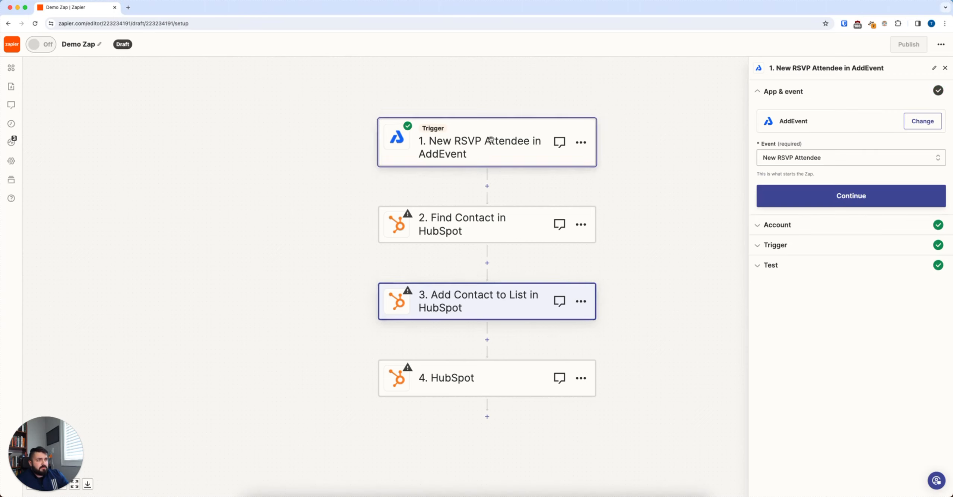
pyautogui.click(830, 196)
pyautogui.click(788, 209)
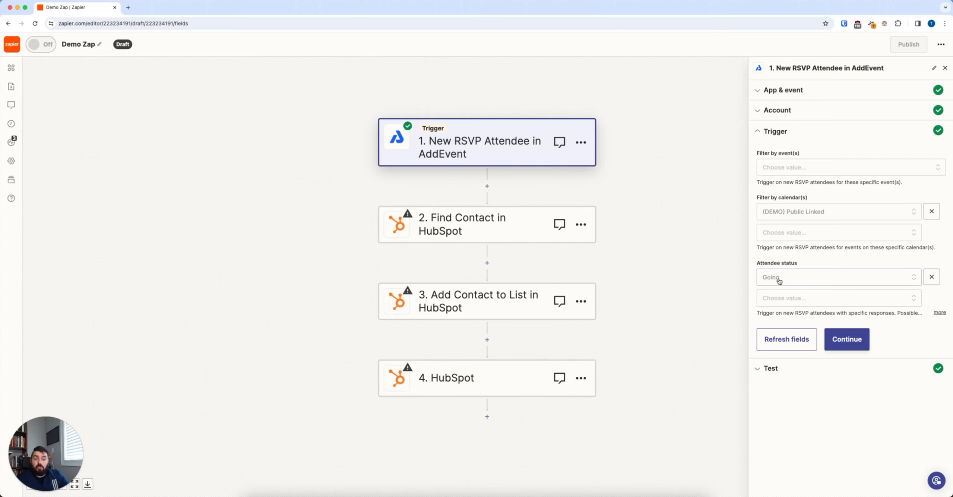
pyautogui.click(857, 342)
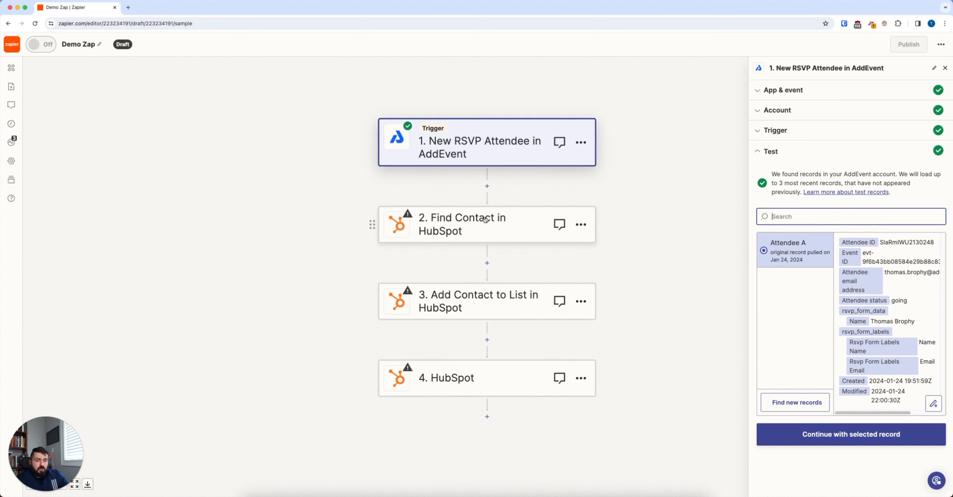
pyautogui.click(830, 442)
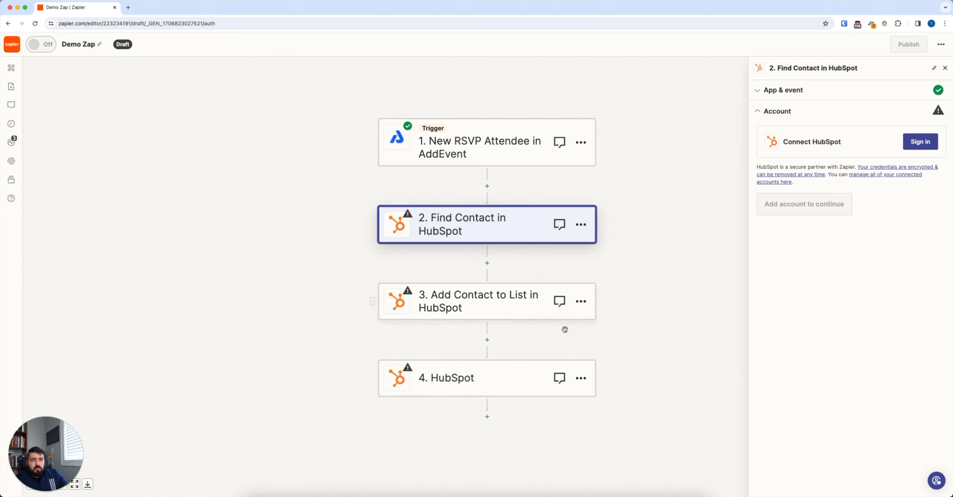
# Delete all three HubSpot steps from the Zap, leaving only the AddEvent trigger
pyautogui.click(581, 378)
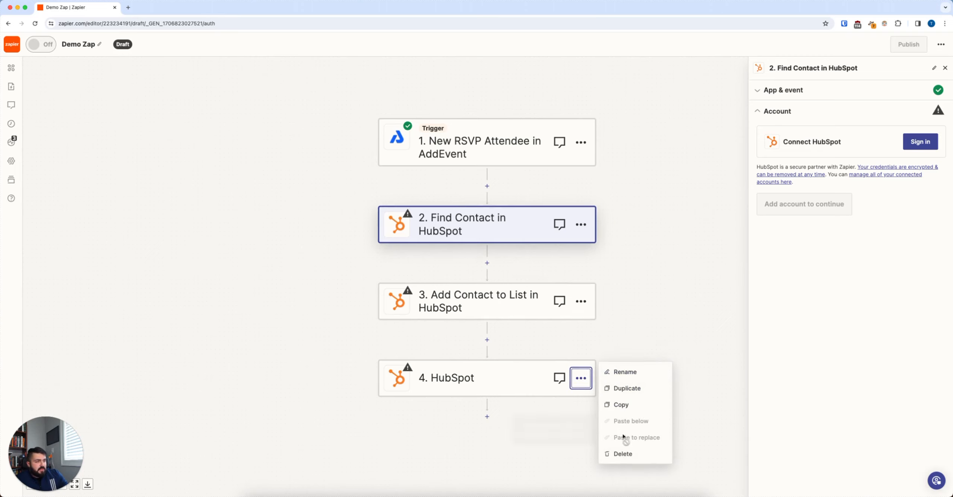
pyautogui.click(635, 454)
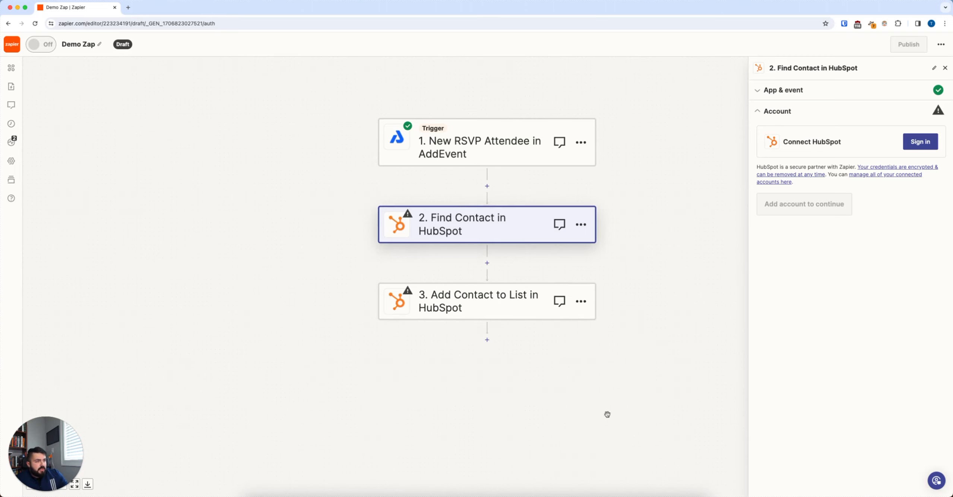
pyautogui.click(581, 301)
pyautogui.click(637, 380)
pyautogui.click(636, 379)
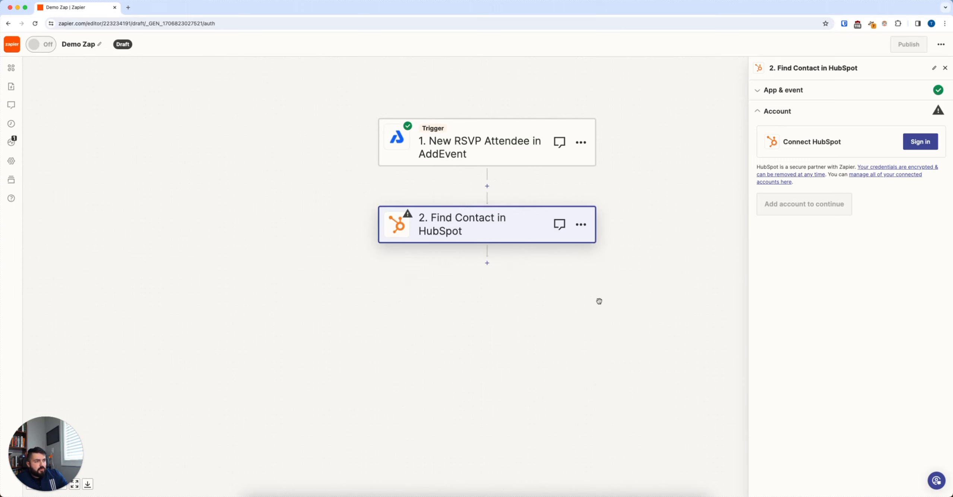
pyautogui.click(580, 224)
pyautogui.click(615, 300)
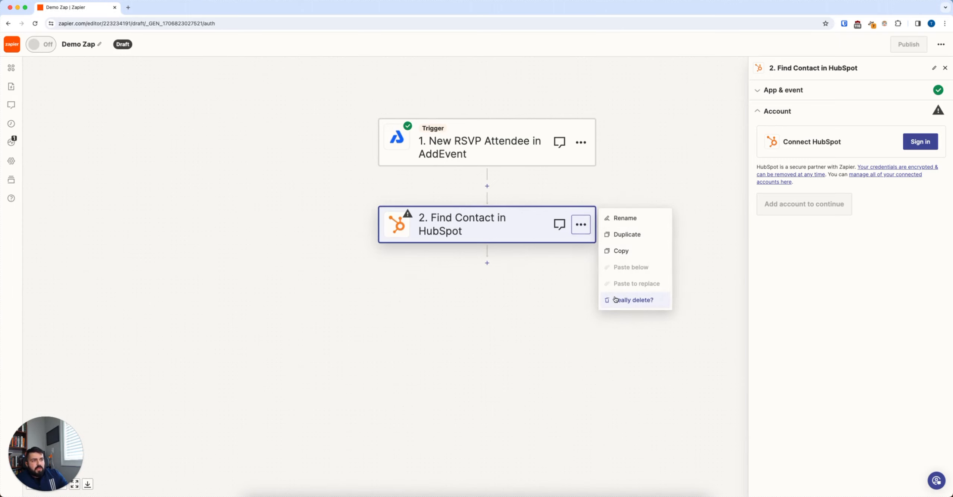
pyautogui.click(617, 300)
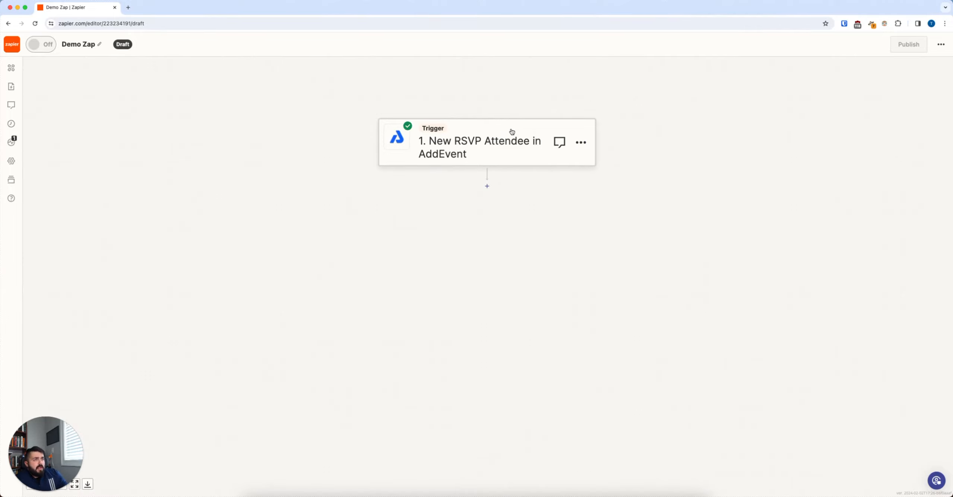
# Replace the trigger app with Calendly and set its event to Invitee Created, continuing to the account settings
pyautogui.click(583, 145)
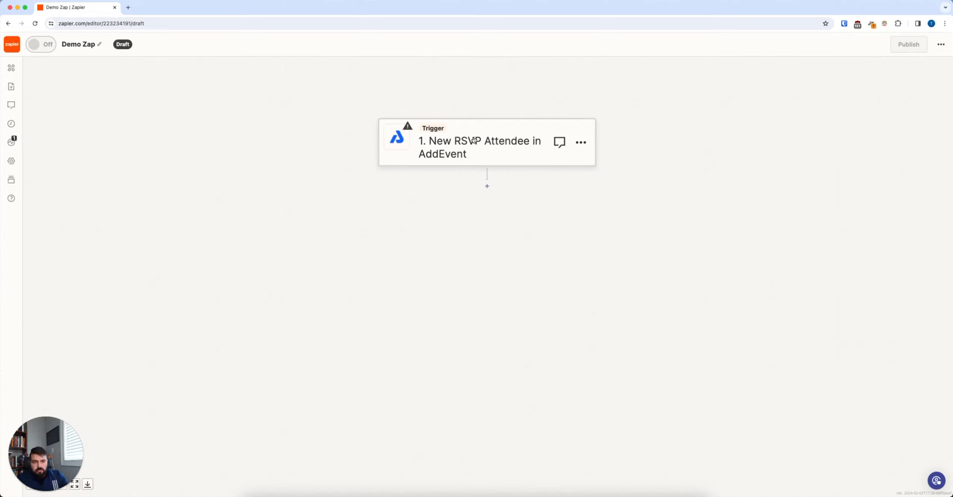
pyautogui.click(581, 143)
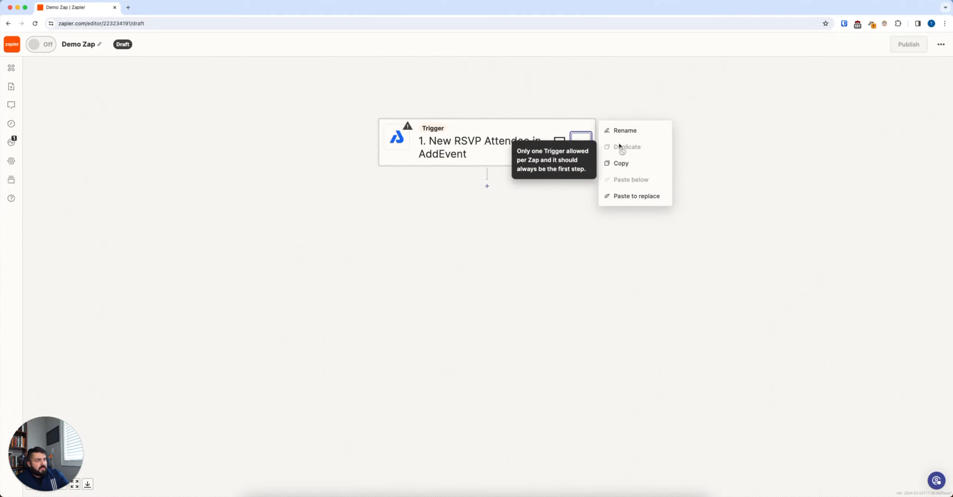
pyautogui.click(522, 138)
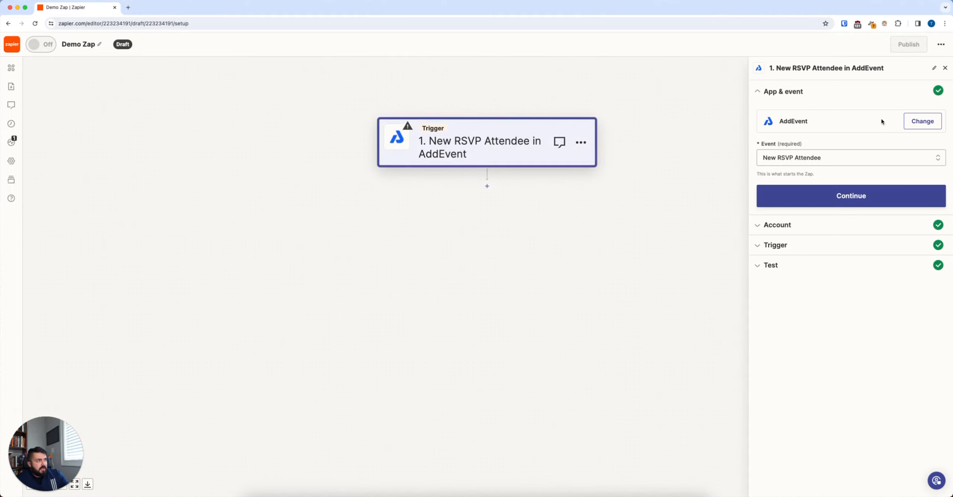
pyautogui.click(933, 120)
pyautogui.click(434, 246)
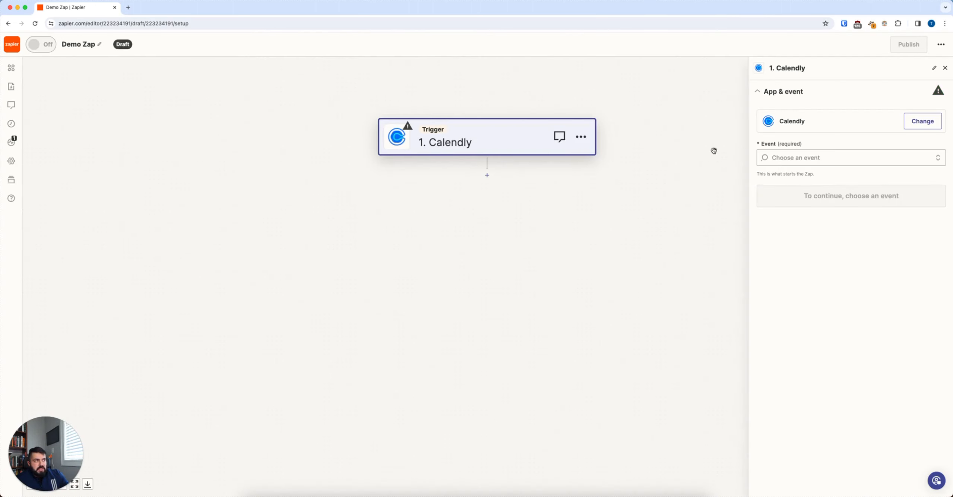
pyautogui.click(875, 157)
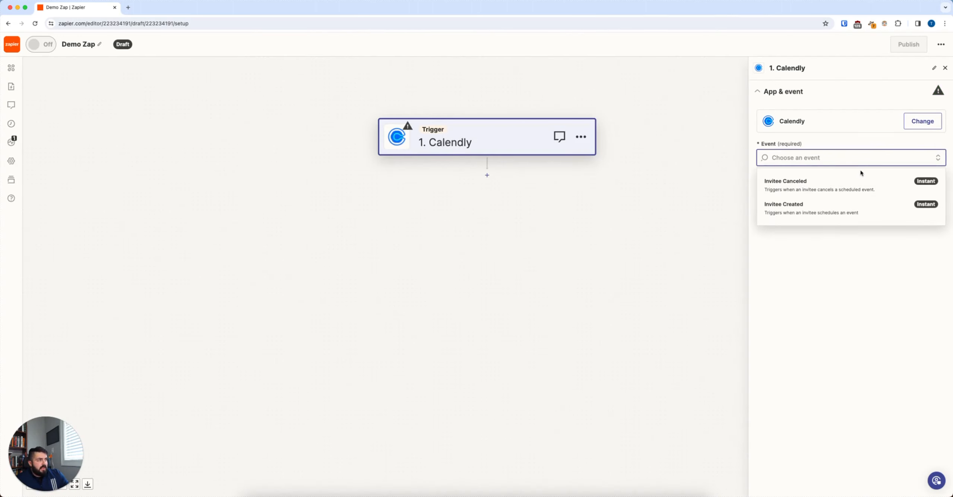
pyautogui.click(816, 215)
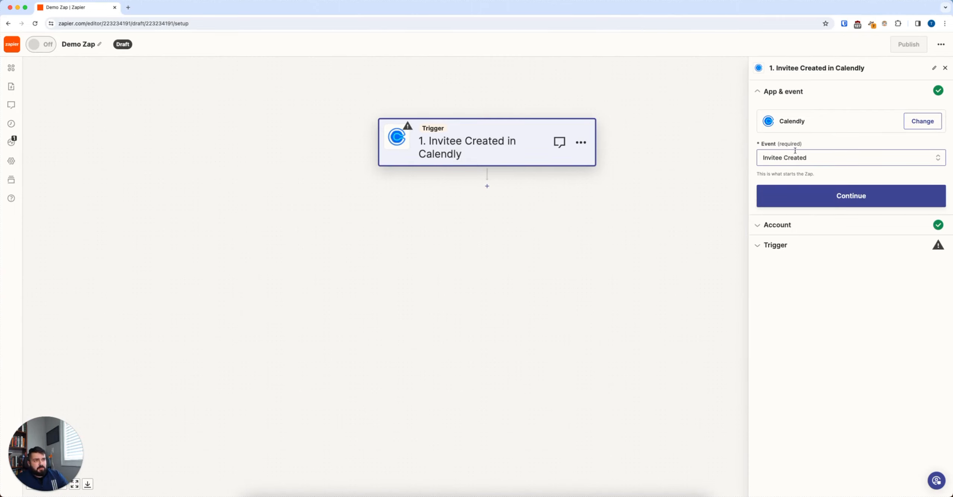
pyautogui.click(791, 203)
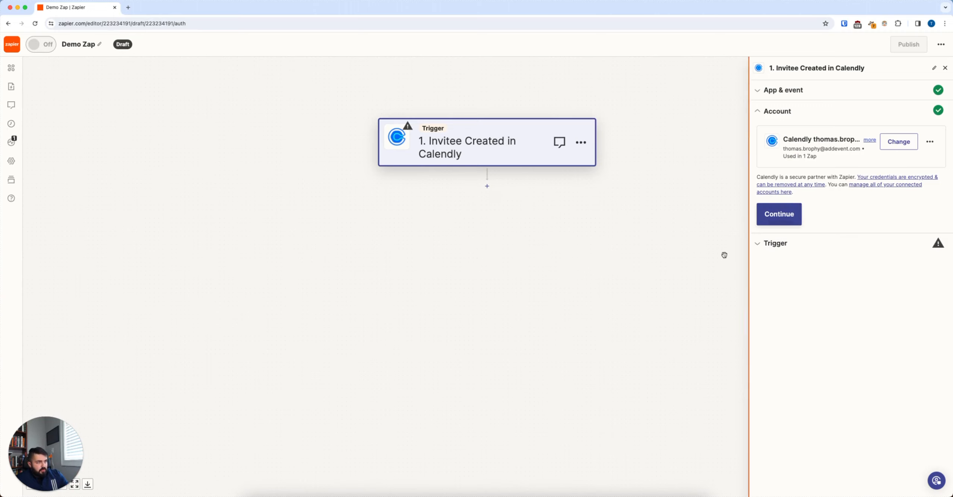
# Add an AddEvent action below the Calendly trigger
pyautogui.click(487, 186)
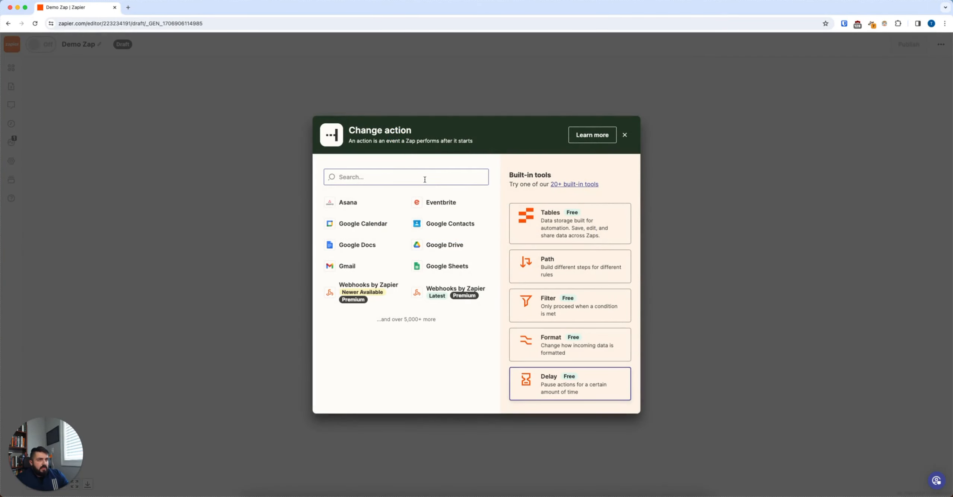
pyautogui.click(484, 179)
pyautogui.write('AddEvent')
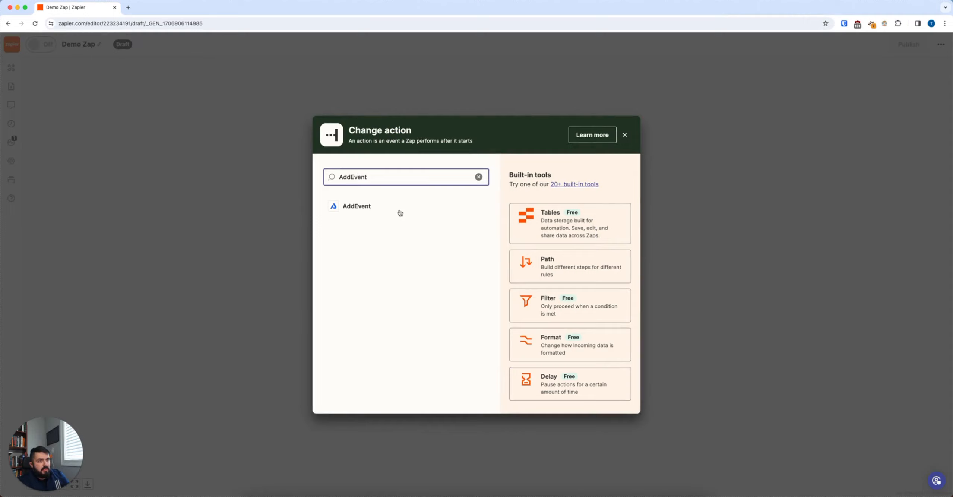
pyautogui.click(375, 206)
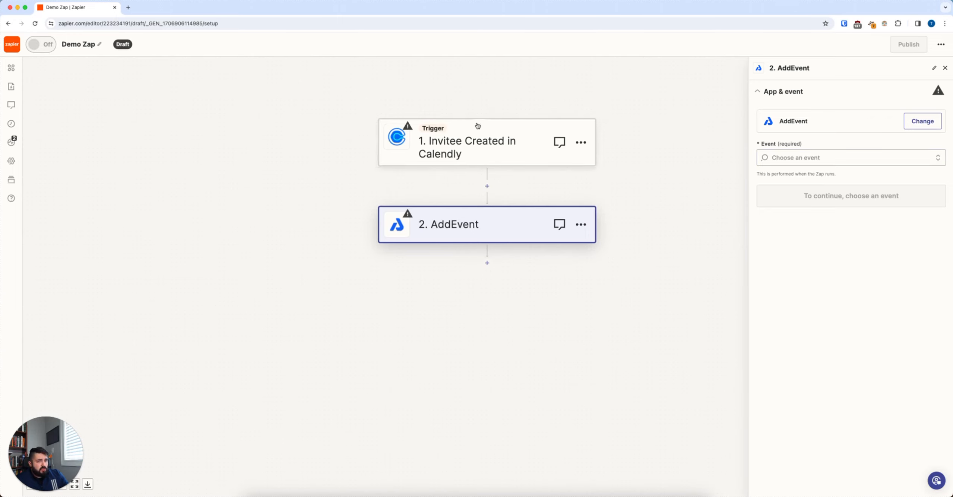
# Set the AddEvent action's event to Create Event and accept the connected account
pyautogui.click(855, 157)
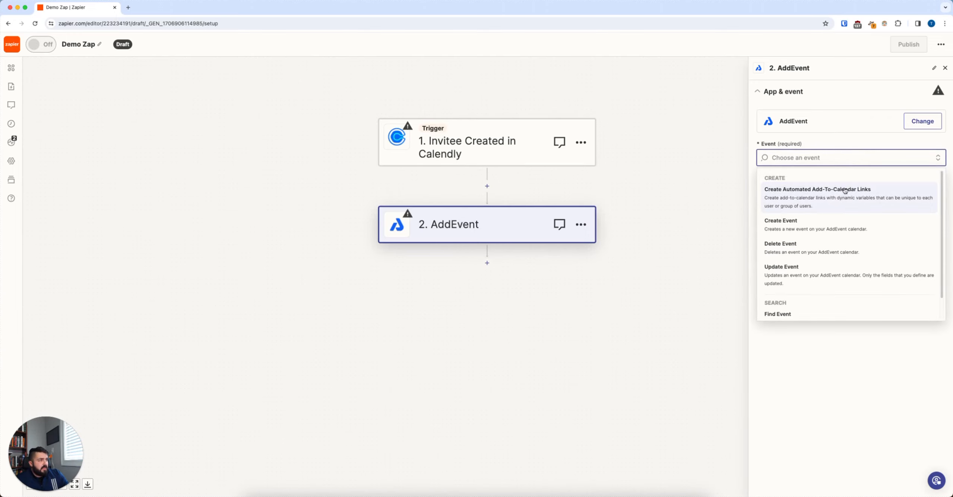
pyautogui.click(821, 230)
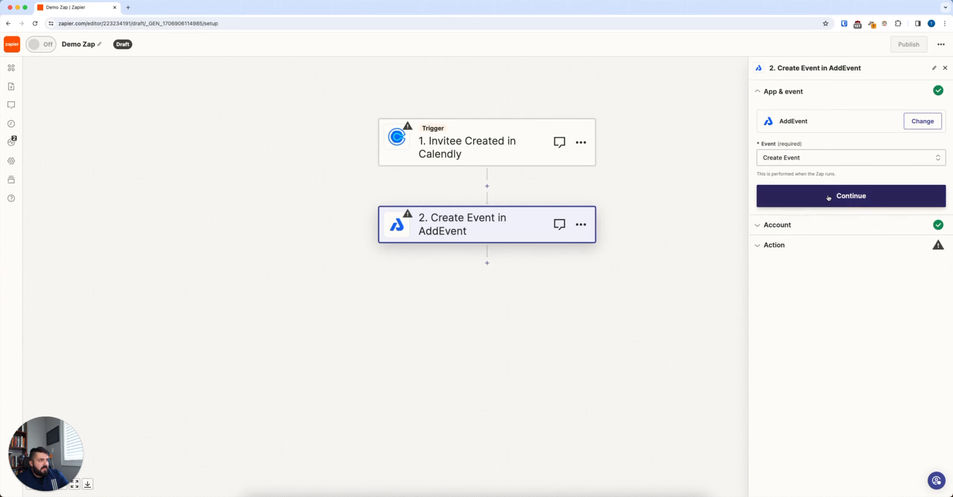
pyautogui.click(829, 198)
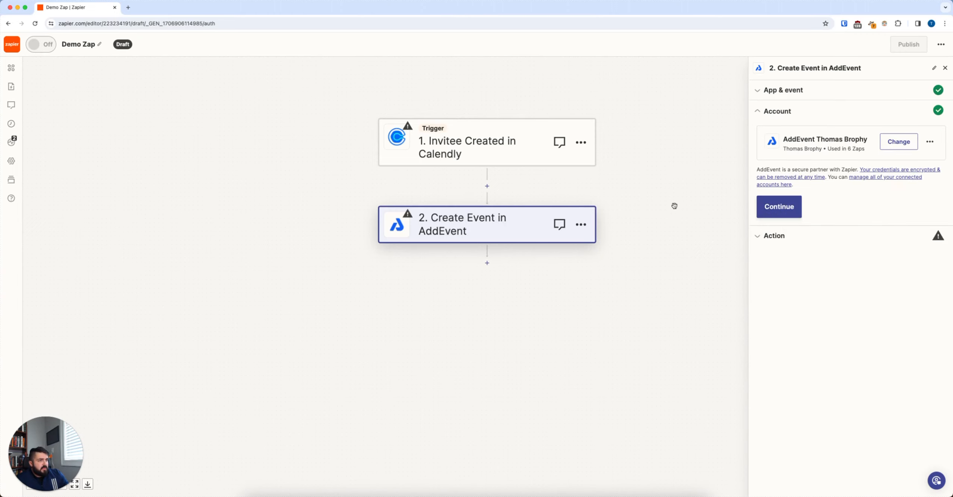
pyautogui.click(788, 208)
# Set the Create Event action's calendar to (DEMO) Public Linked
pyautogui.click(795, 212)
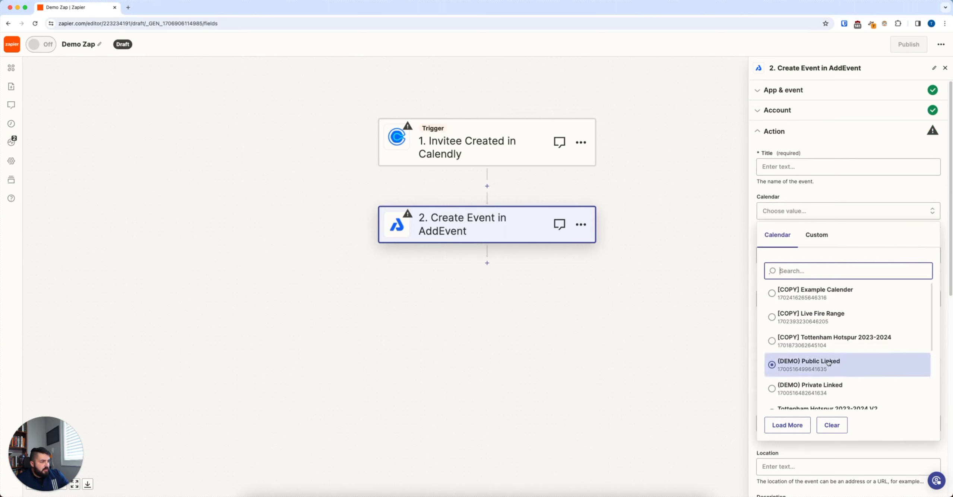
pyautogui.click(820, 364)
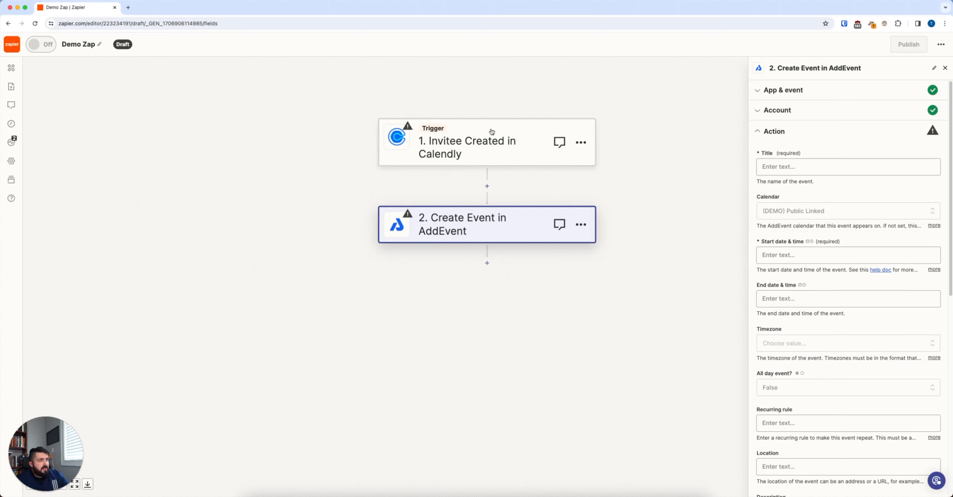
pyautogui.click(781, 165)
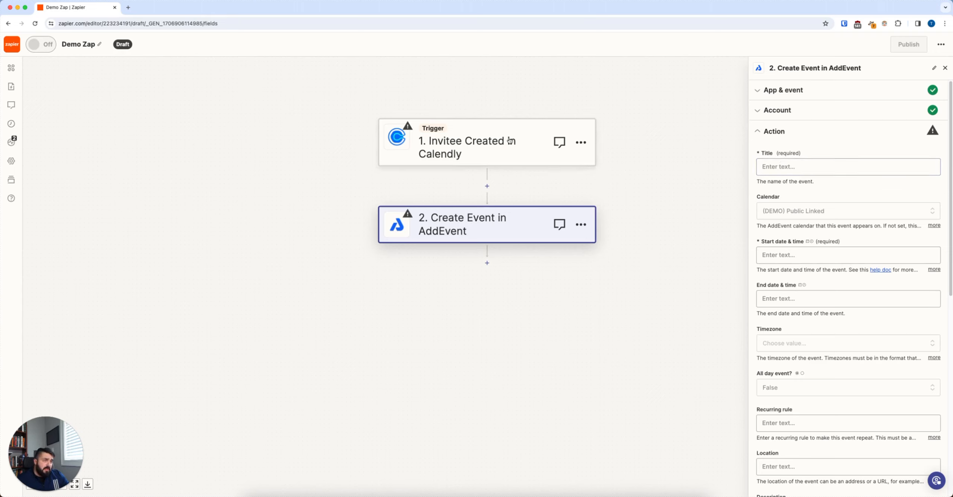
# Examine the Create Event action's remaining fields, from the start date and time down to the organizer email
pyautogui.scroll(-3, 810, 261)
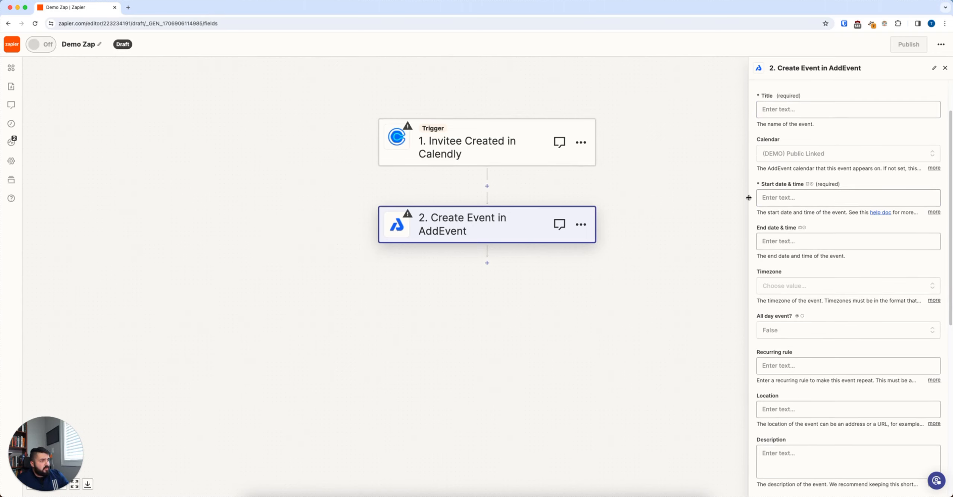
pyautogui.scroll(-3, 781, 206)
pyautogui.scroll(-3, 815, 369)
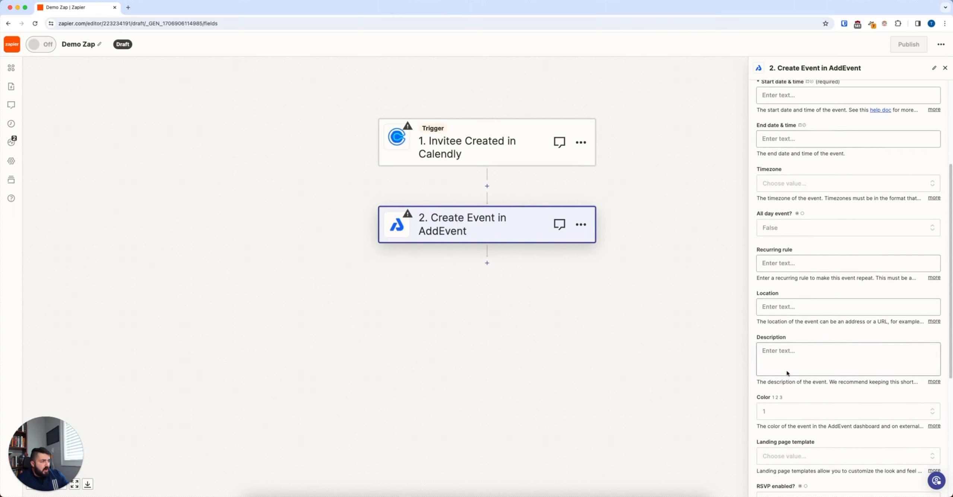
pyautogui.scroll(-5, 792, 428)
pyautogui.scroll(-7, 789, 405)
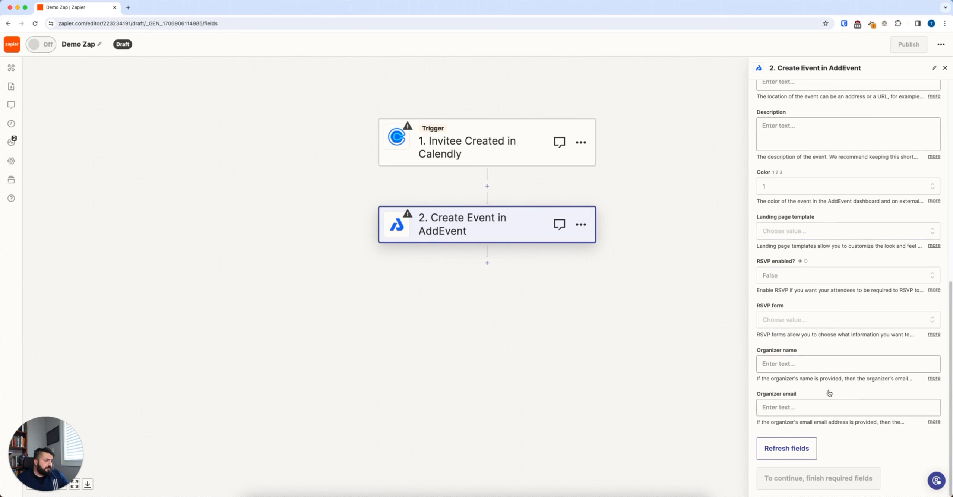
pyautogui.click(803, 444)
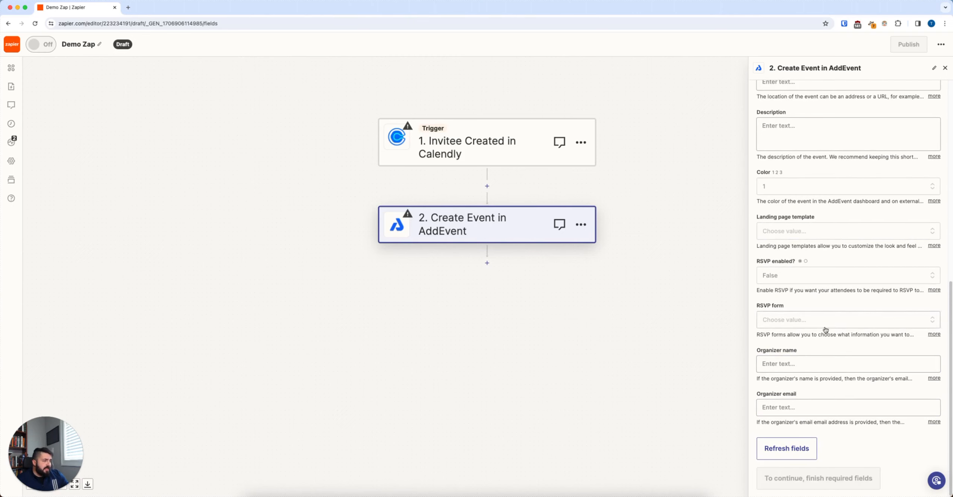
pyautogui.click(826, 478)
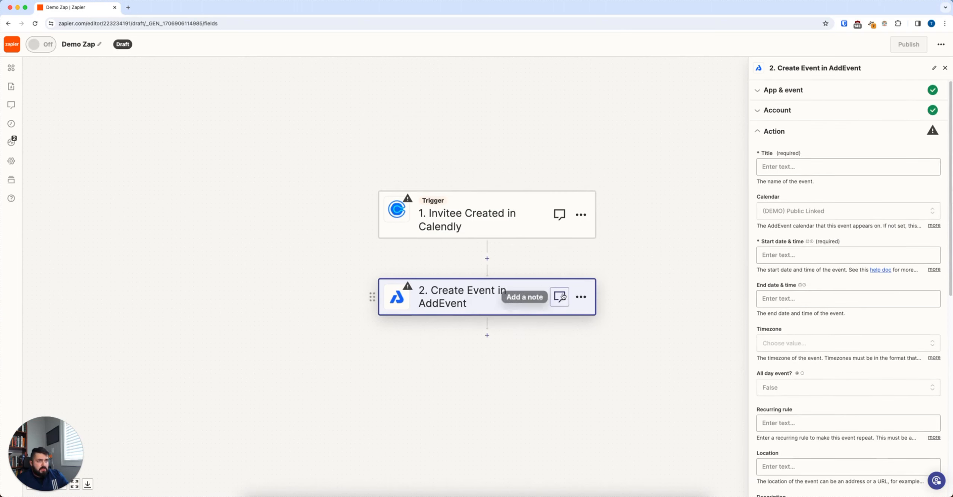